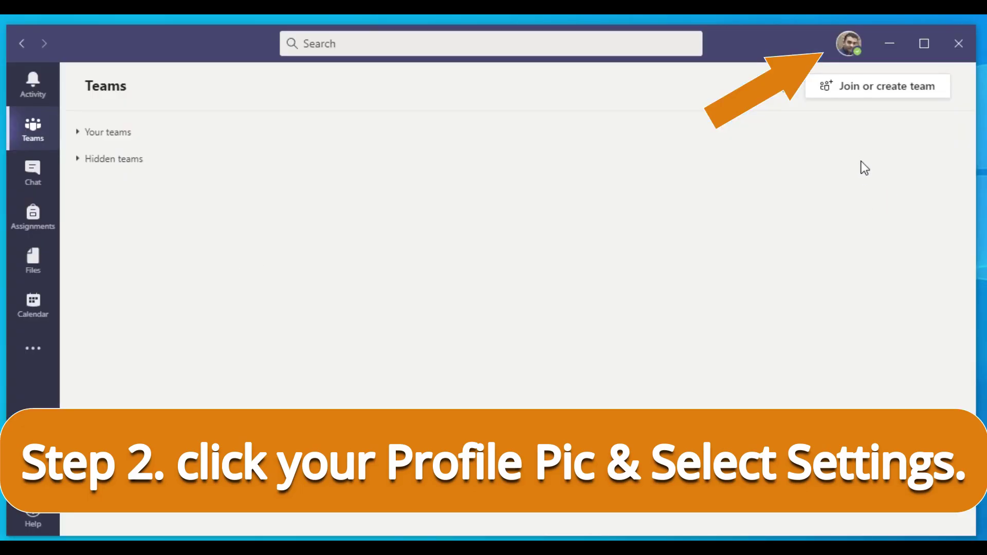
Tick 'Disable GPU hardware acceleration' on the Teams General settings page, then close Settings.
left_click(849, 47)
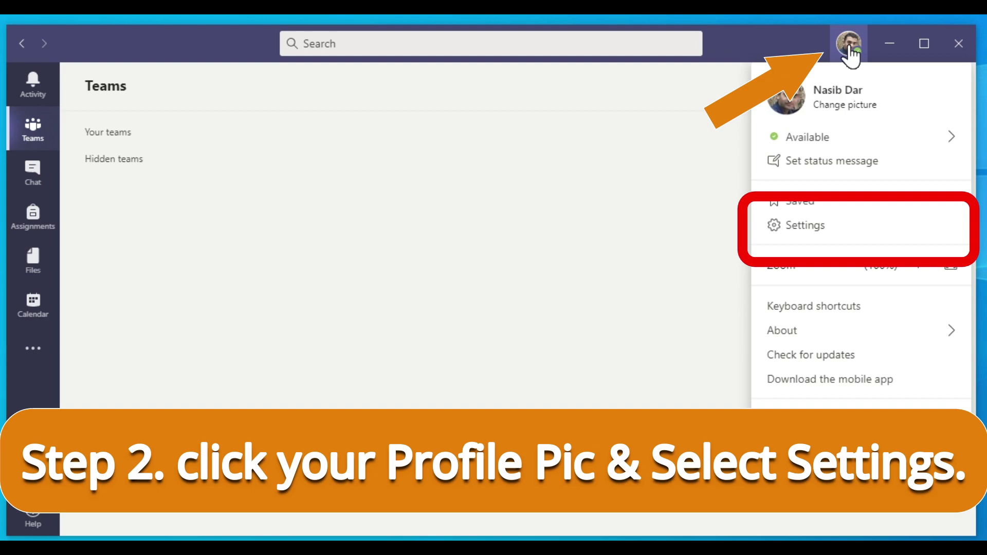
left_click(819, 229)
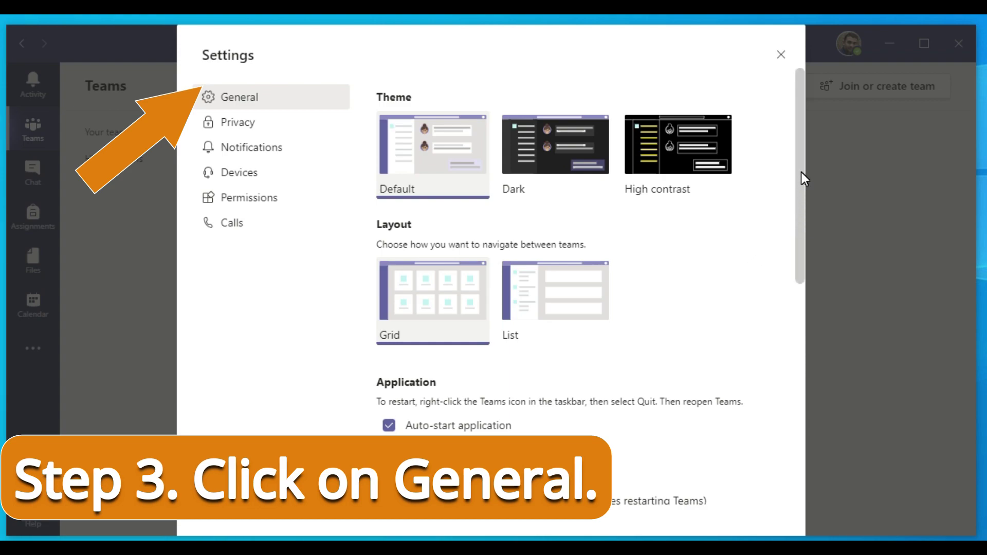
left_click_drag(801, 171, 803, 174)
left_click(280, 105)
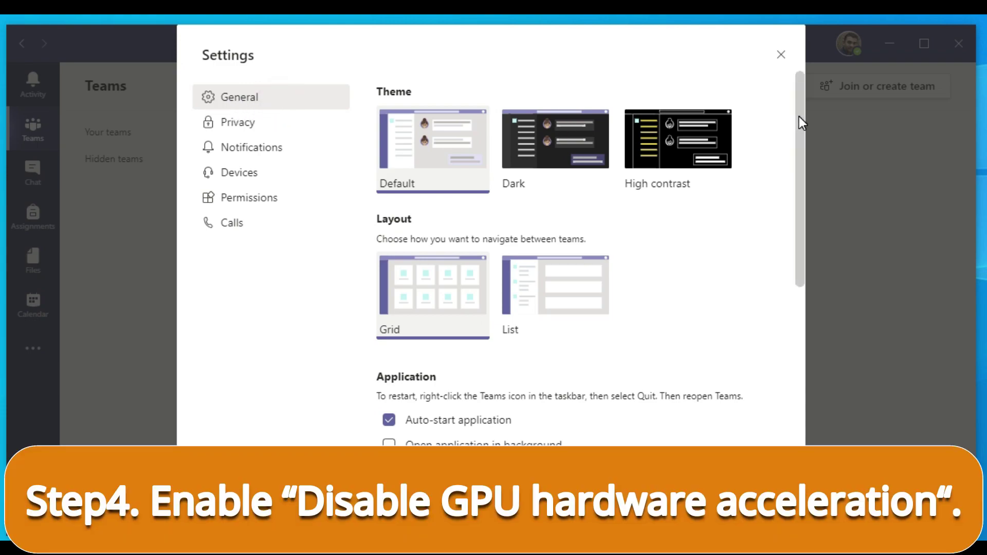
left_click_drag(799, 116, 783, 251)
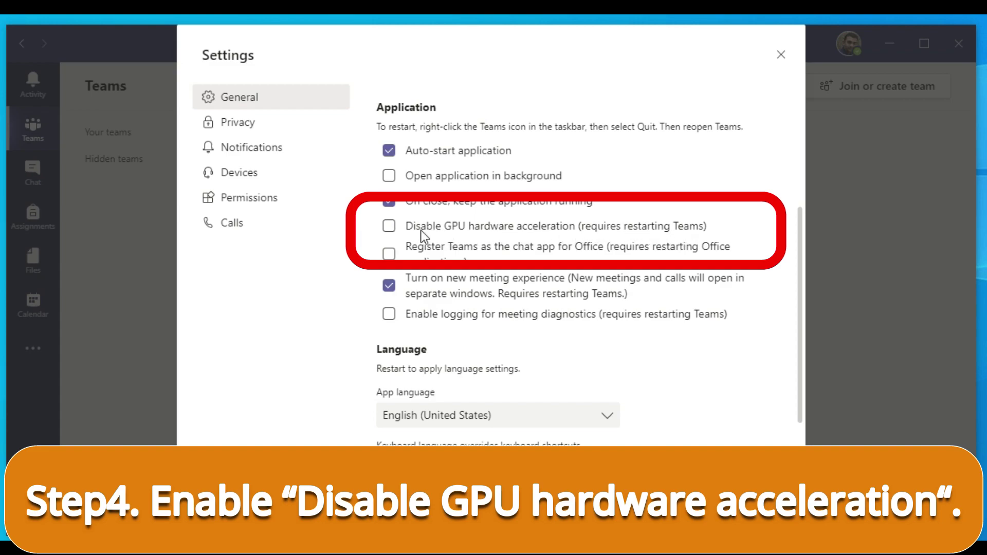
left_click(389, 228)
left_click(782, 54)
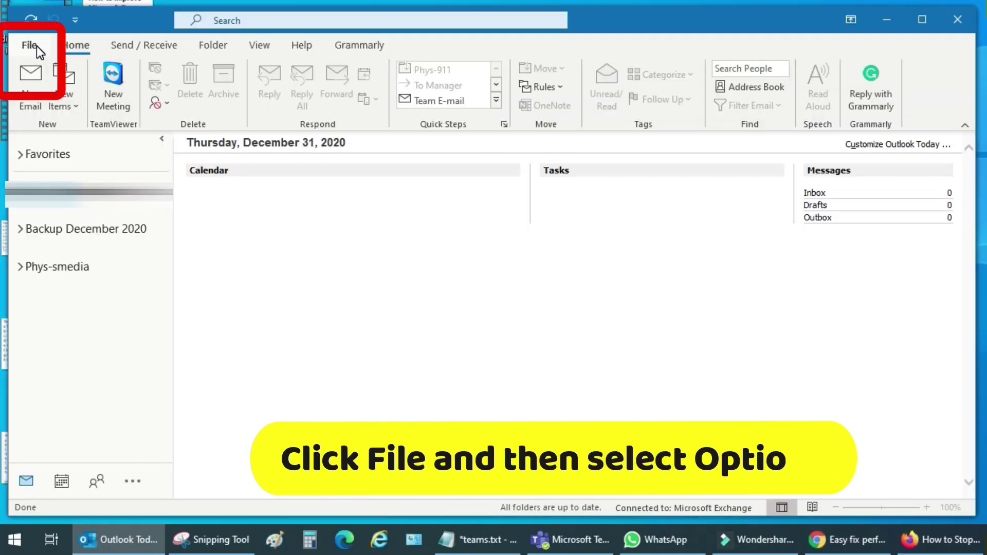
Open Outlook Options from the File backstage view.
left_click(36, 45)
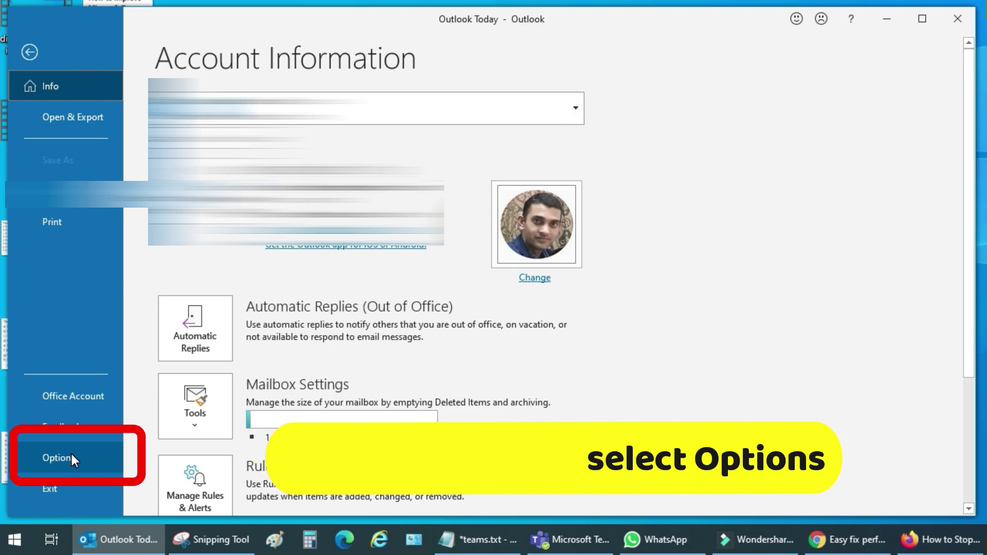
left_click(72, 455)
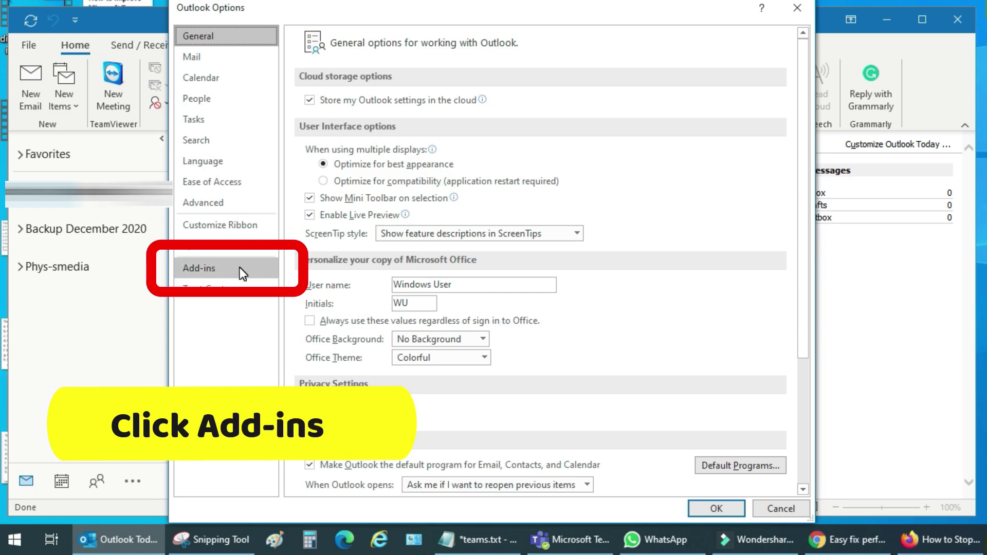
Untick the Microsoft Teams Meeting Add-in and TeamViewer Meeting Add-In under COM Add-ins and confirm.
left_click(240, 267)
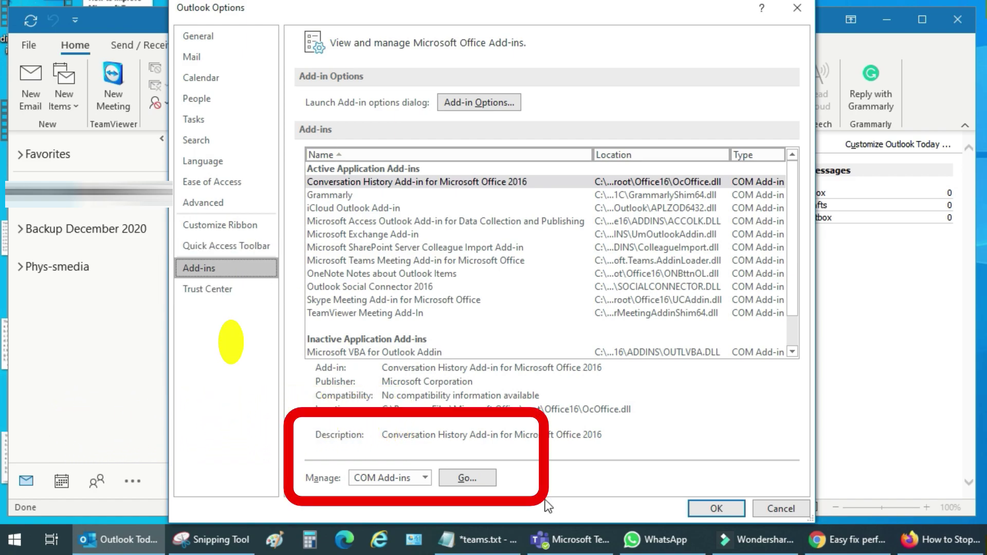
left_click(486, 479)
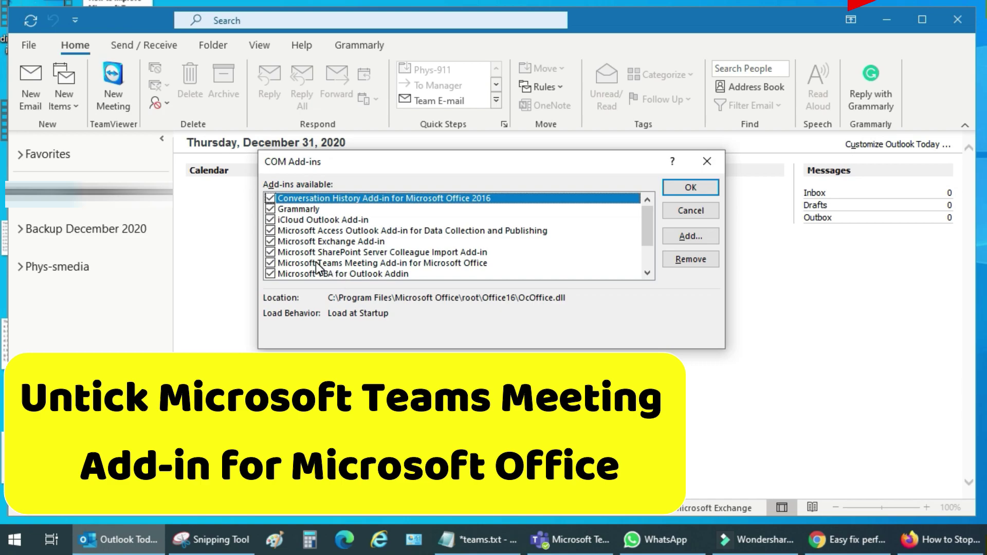
left_click(275, 264)
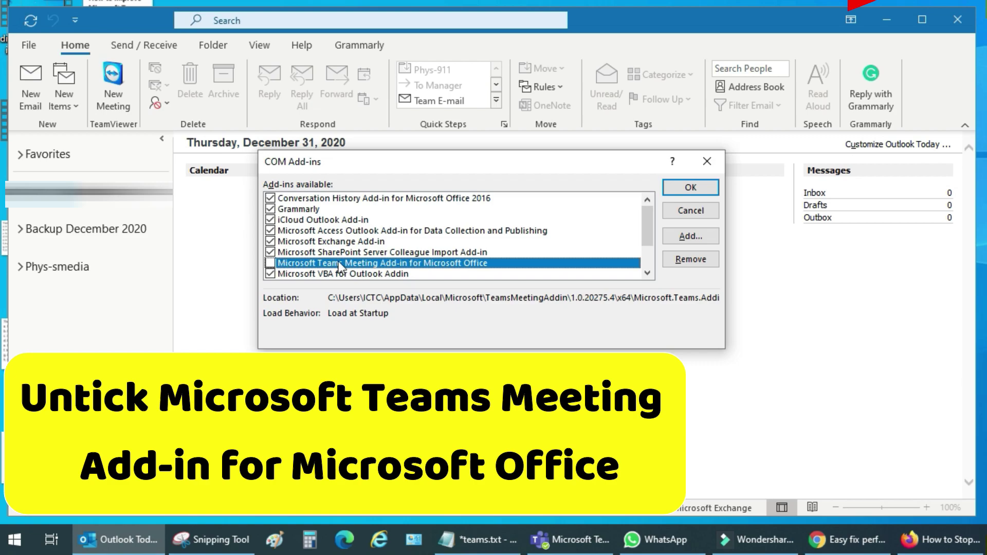
left_click_drag(648, 224, 649, 267)
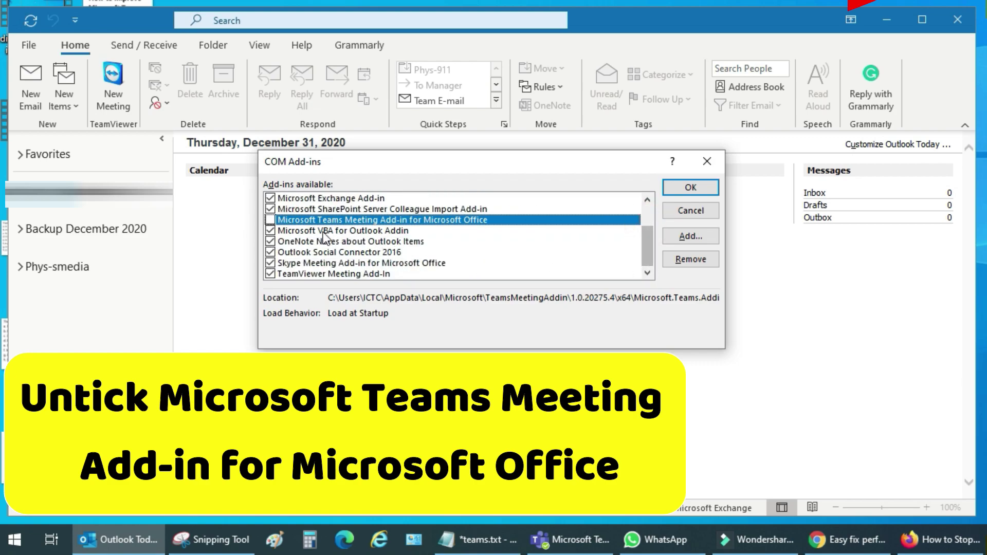
left_click(272, 274)
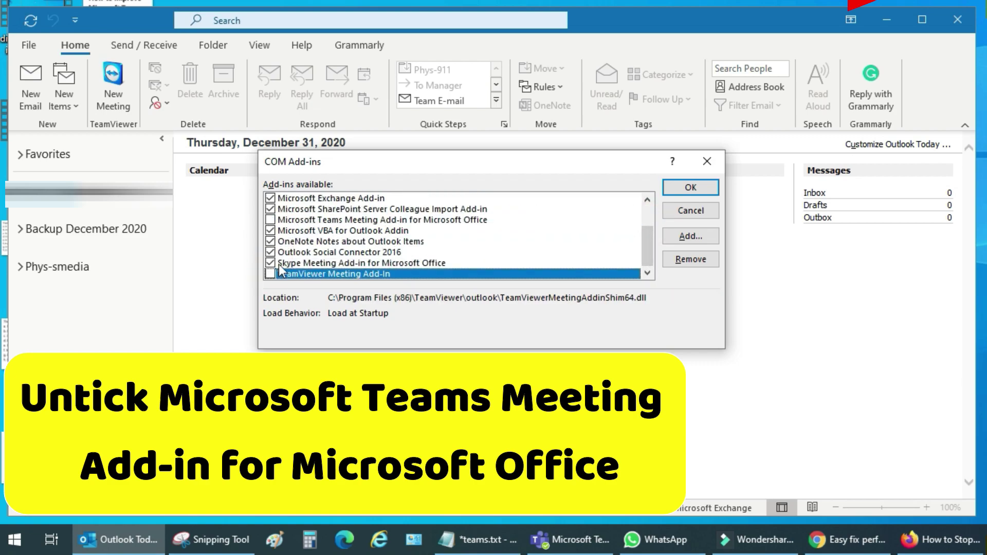
scroll(349, 236, "up", 1)
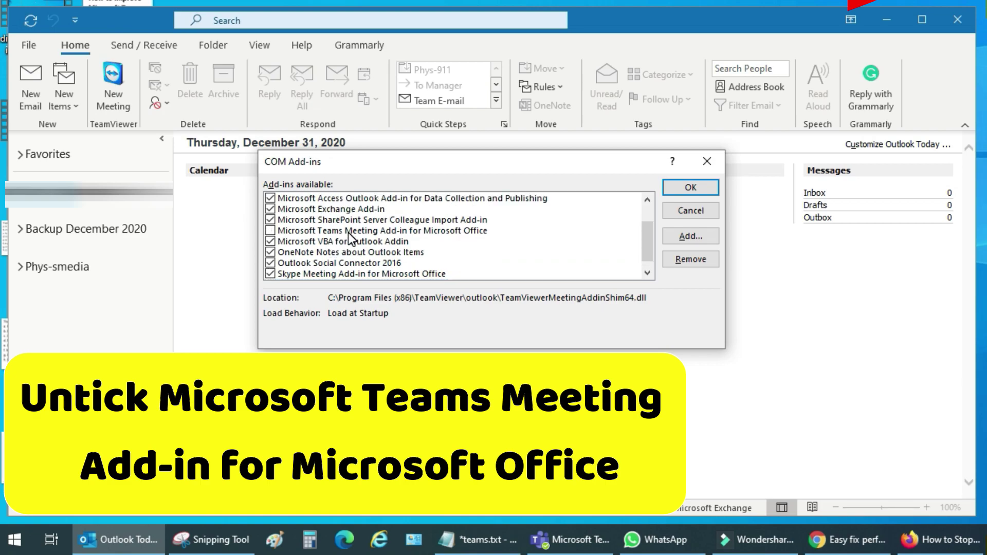
scroll(607, 197, "up", 1)
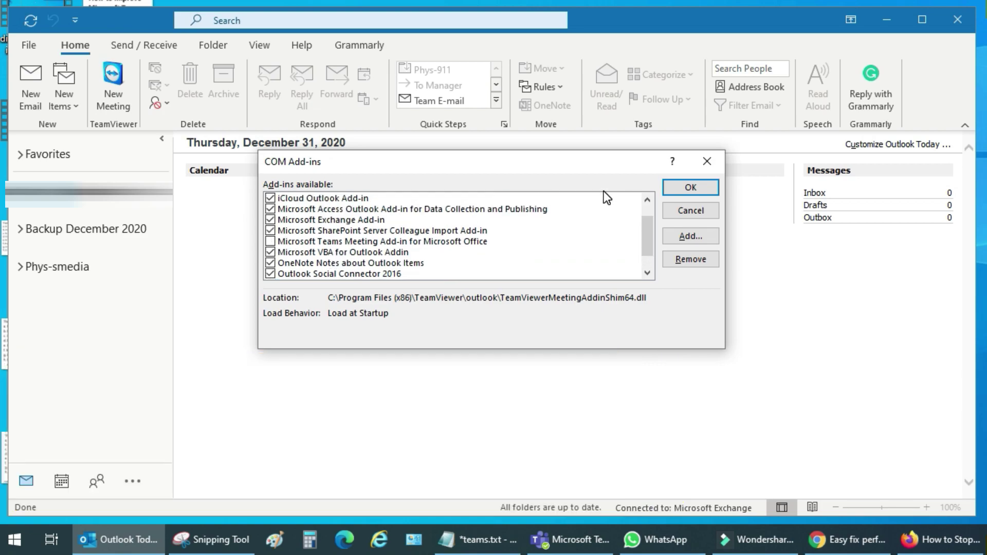
left_click(689, 188)
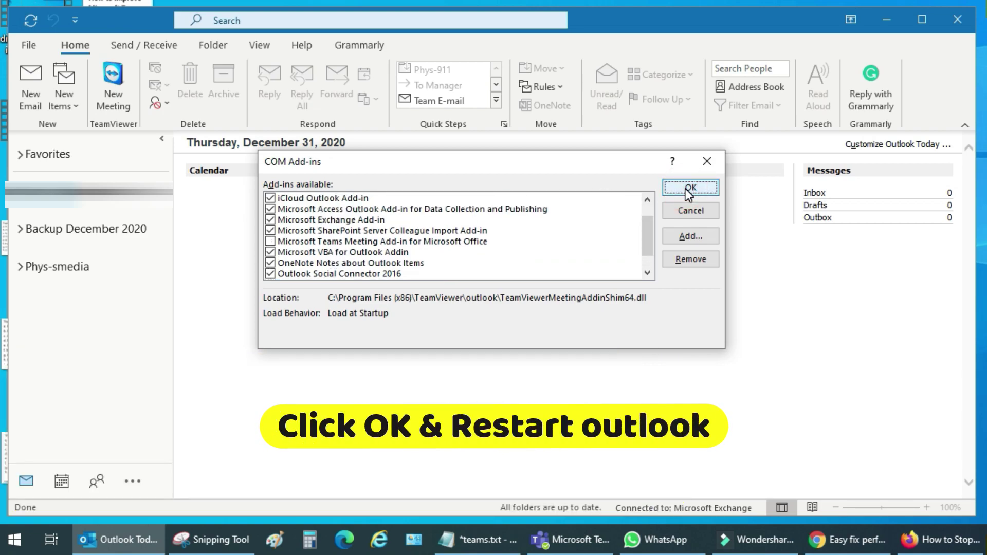
left_click(689, 188)
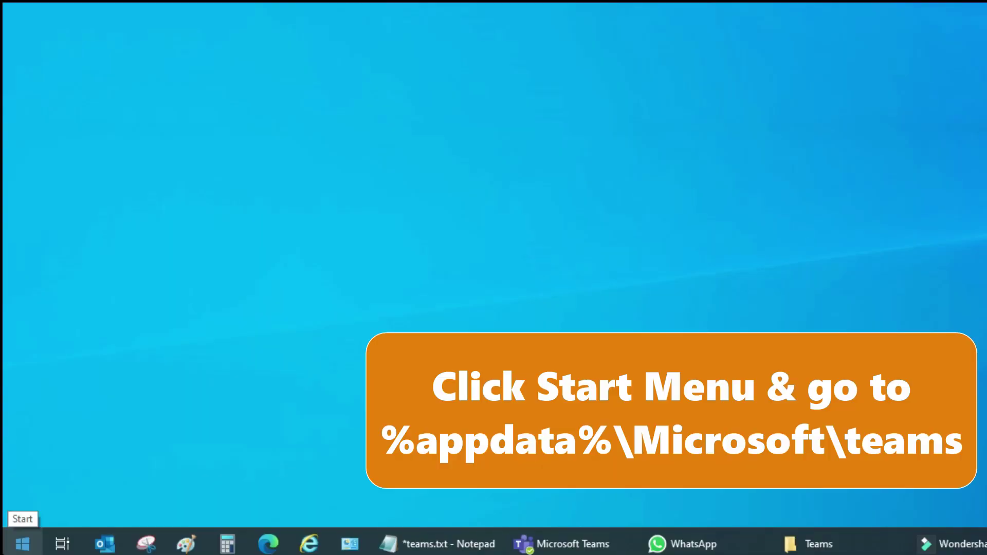
Search the Start menu for %appdata%\microsoft\Teams.
left_click(20, 543)
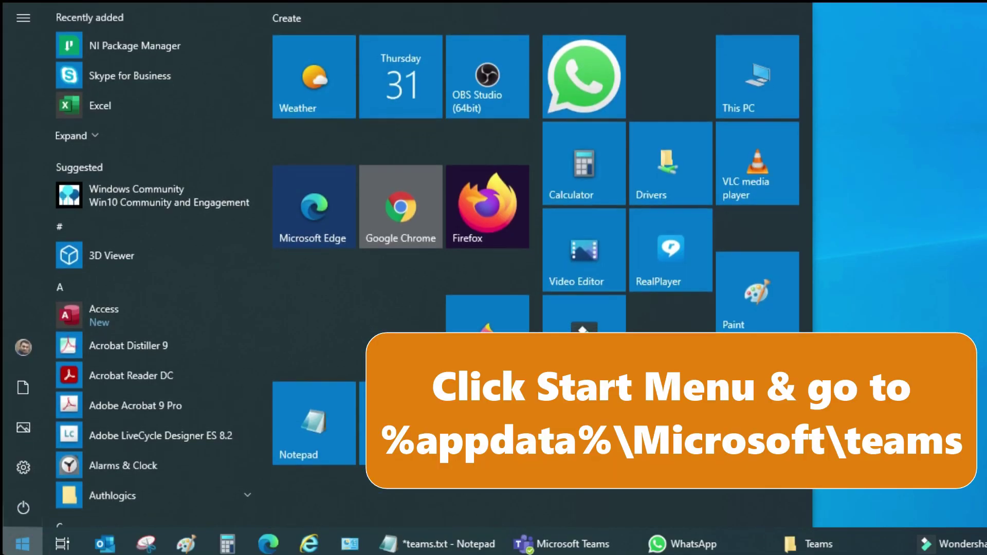
type("%a")
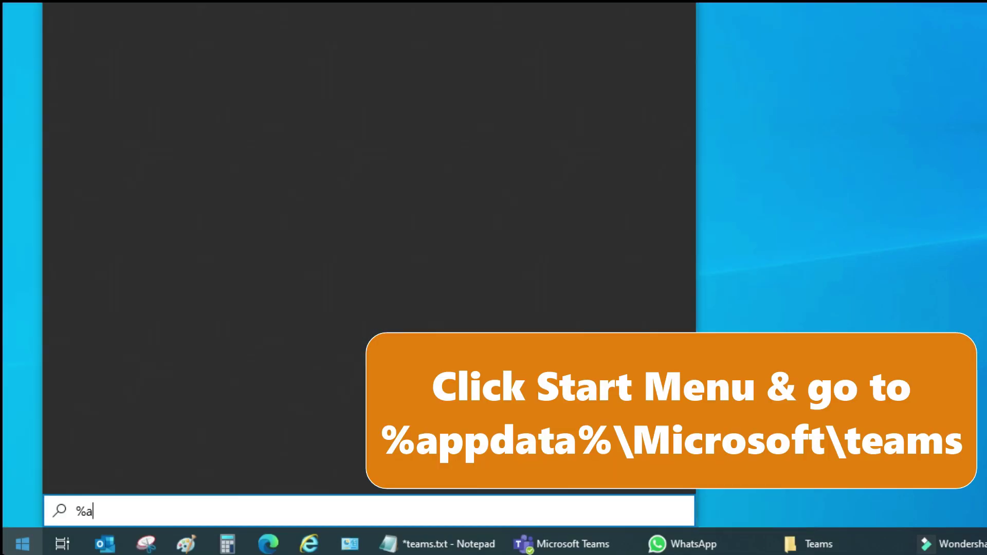
type("ppdat")
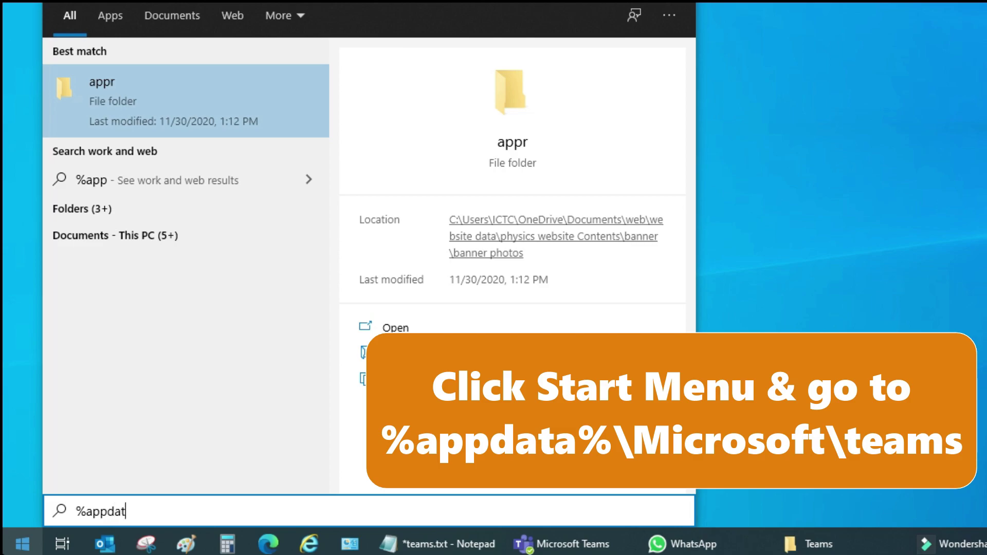
type("a")
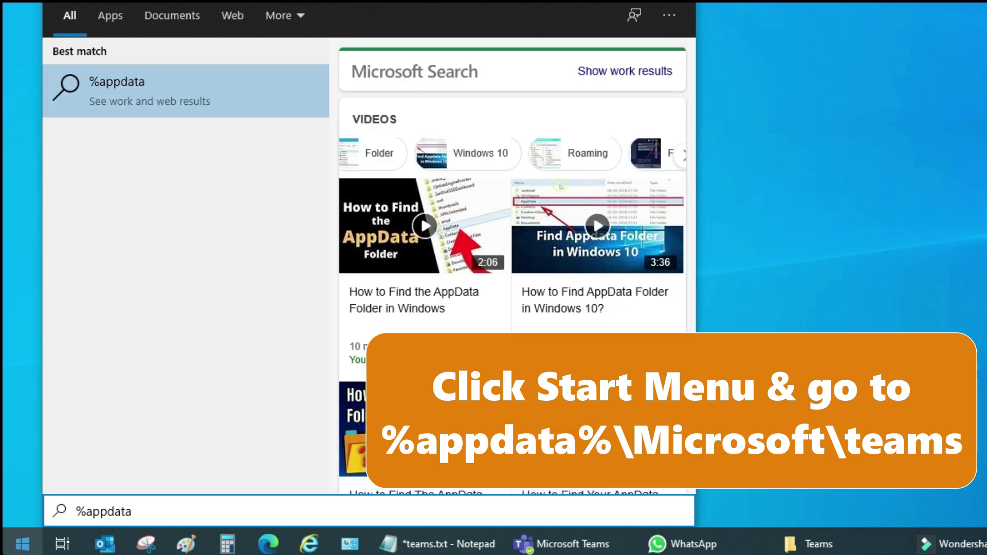
type("%")
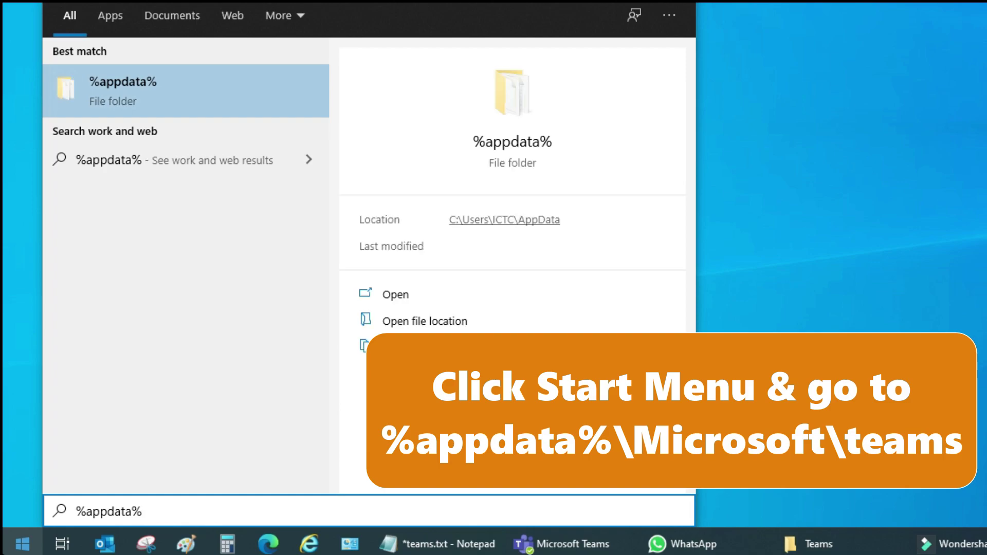
type("\\micr")
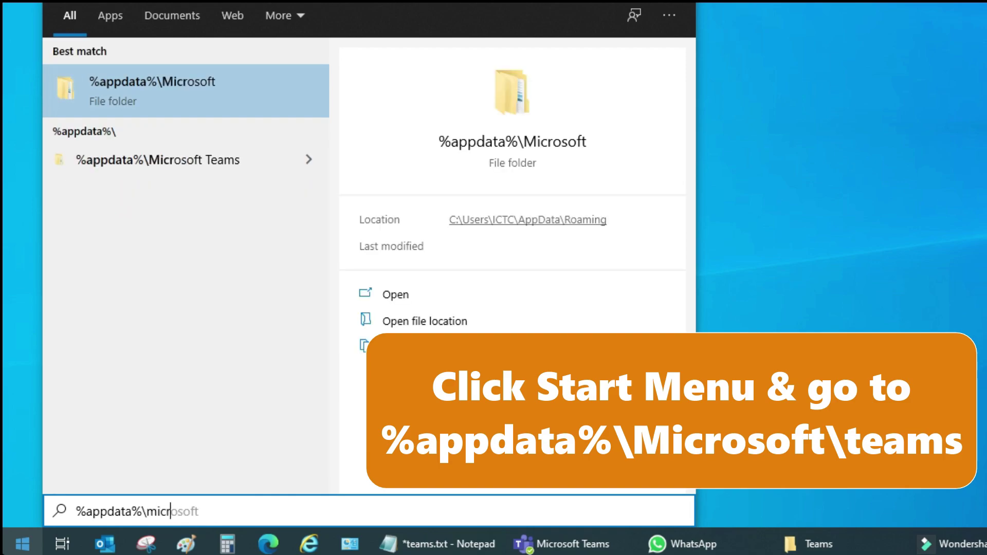
type("osoft")
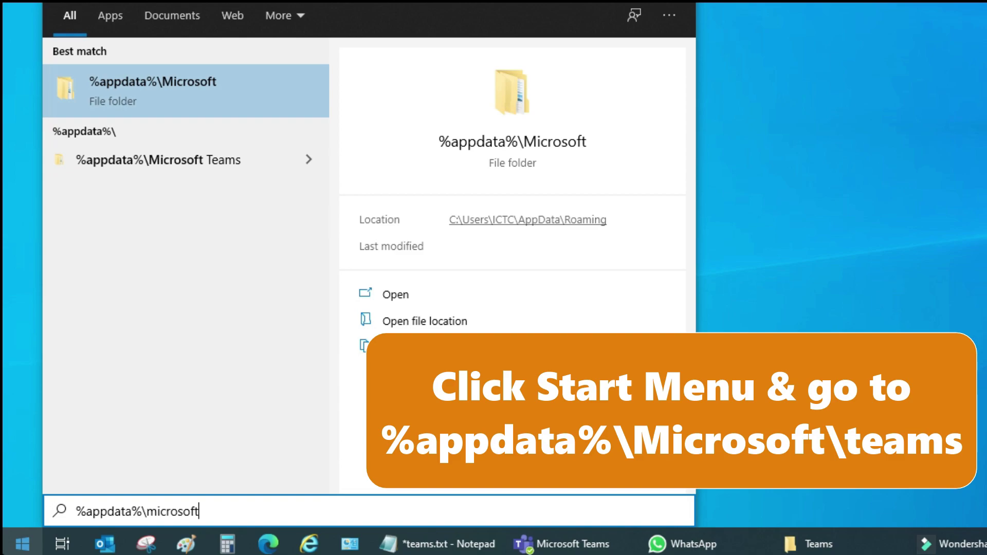
type("\\")
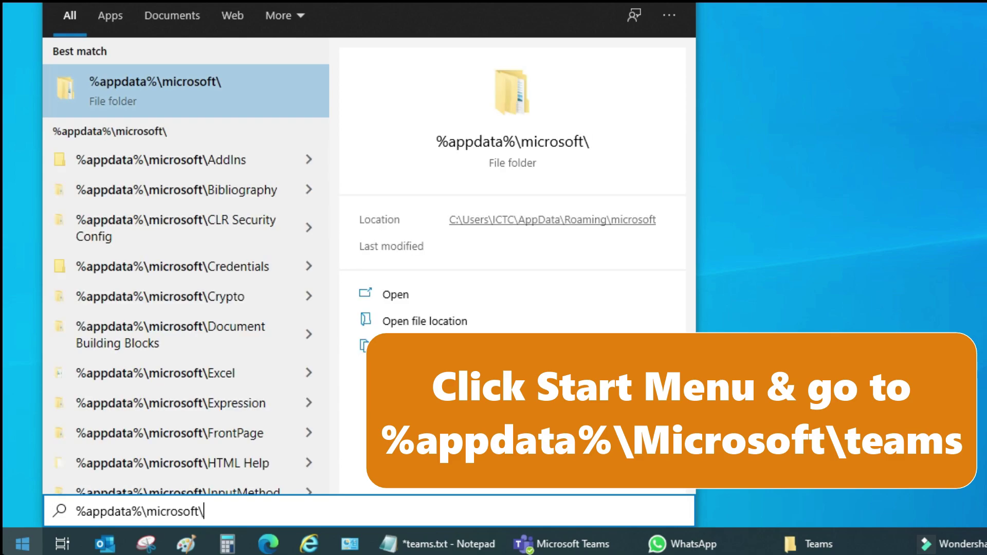
type("Teams")
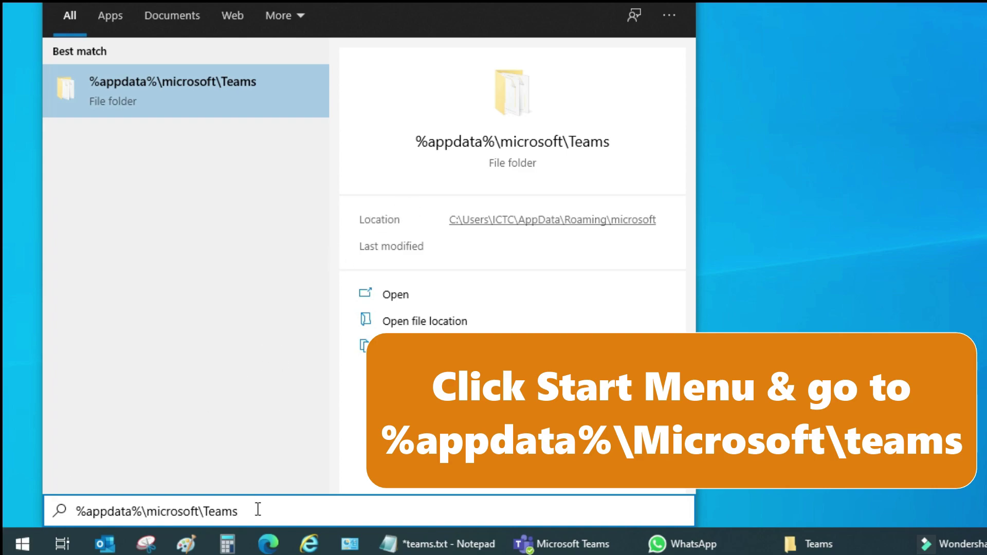
Open the Roaming\Microsoft\Teams folder and show its contents in Details view with modified dates.
left_click(228, 94)
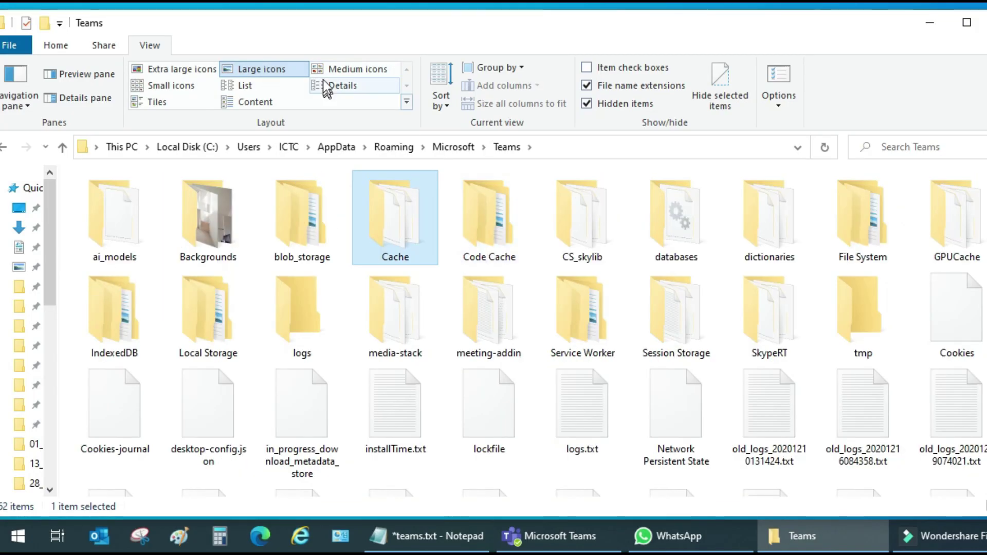
left_click(278, 69)
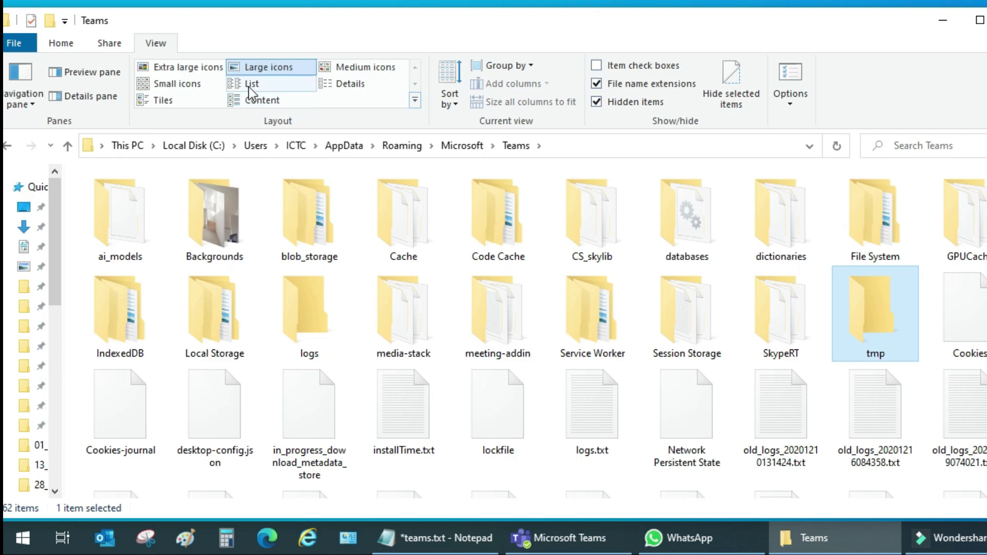
left_click(251, 84)
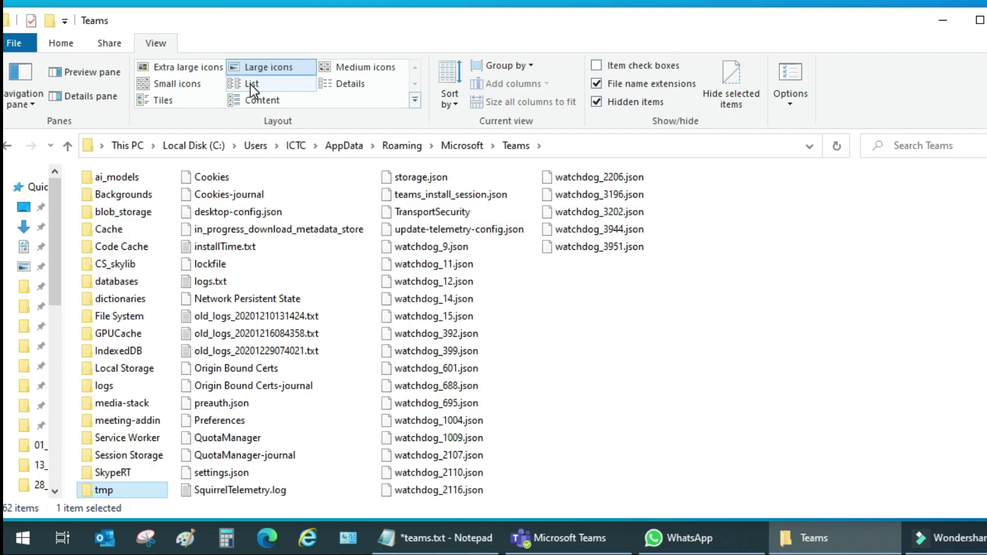
left_click(336, 83)
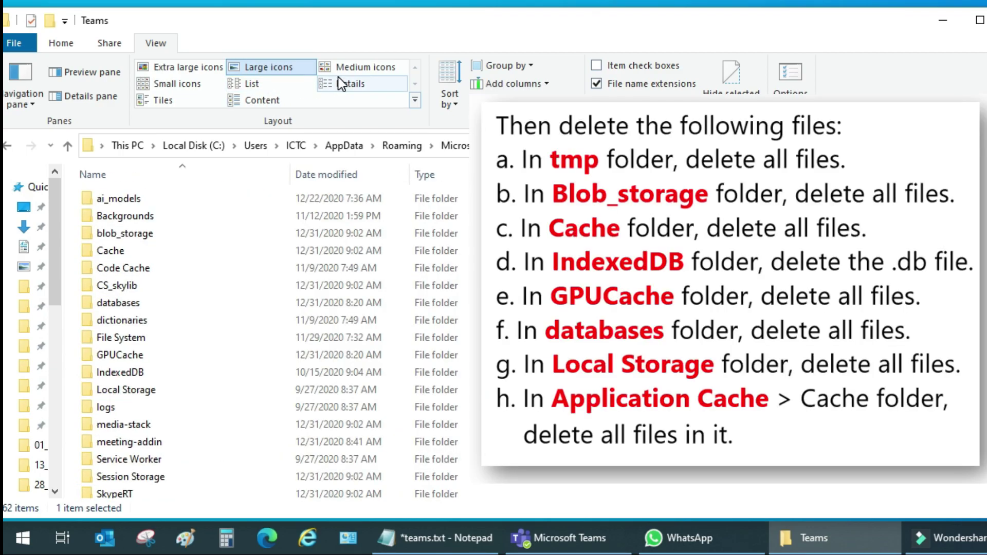
left_click(350, 88)
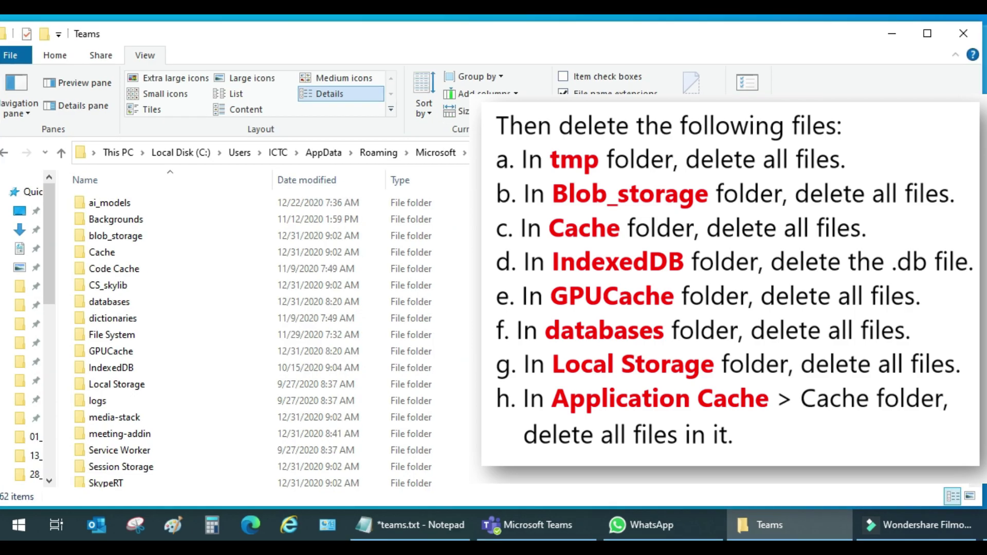
scroll(281, 436, "down", 1)
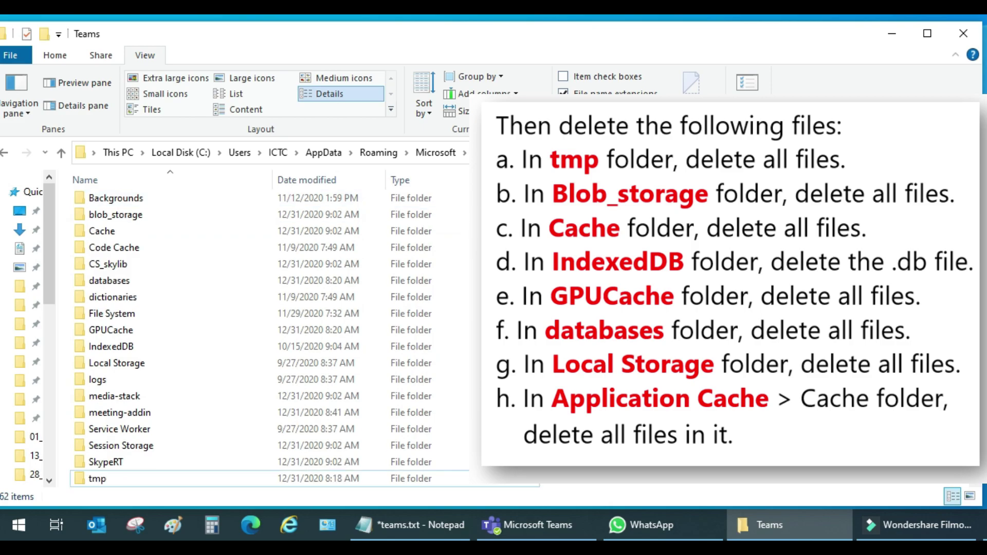
mouse_move(97, 478)
double_click(145, 480)
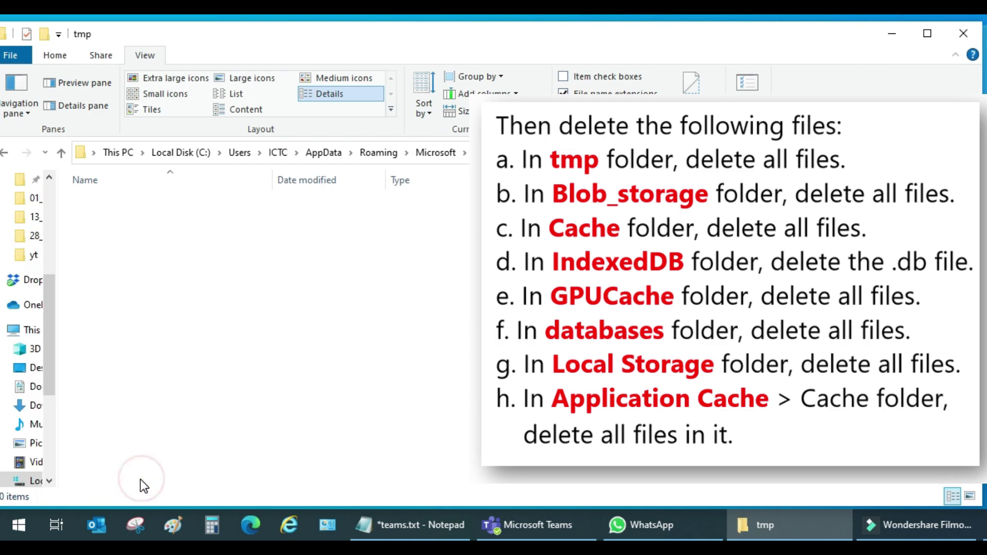
left_click(61, 152)
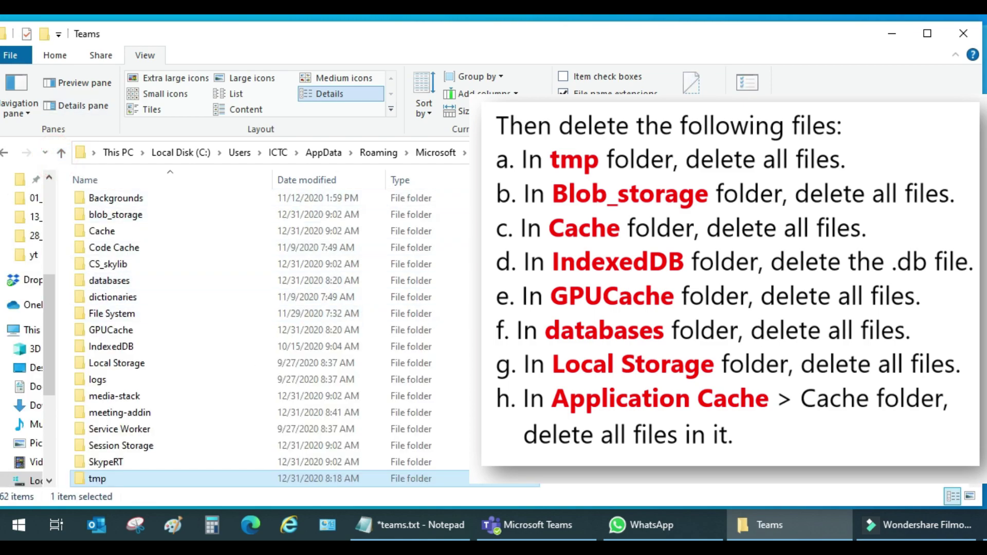
scroll(267, 340, "up", 1)
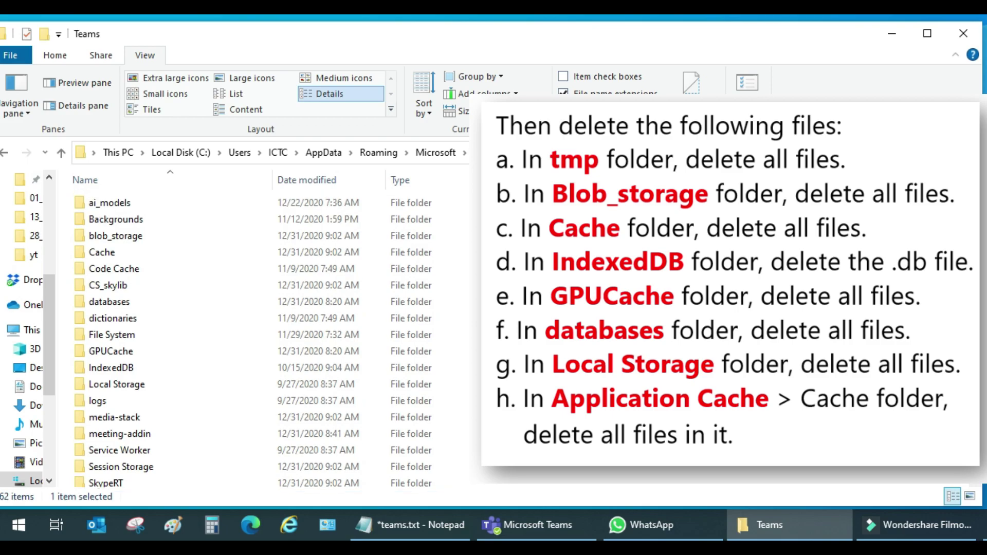